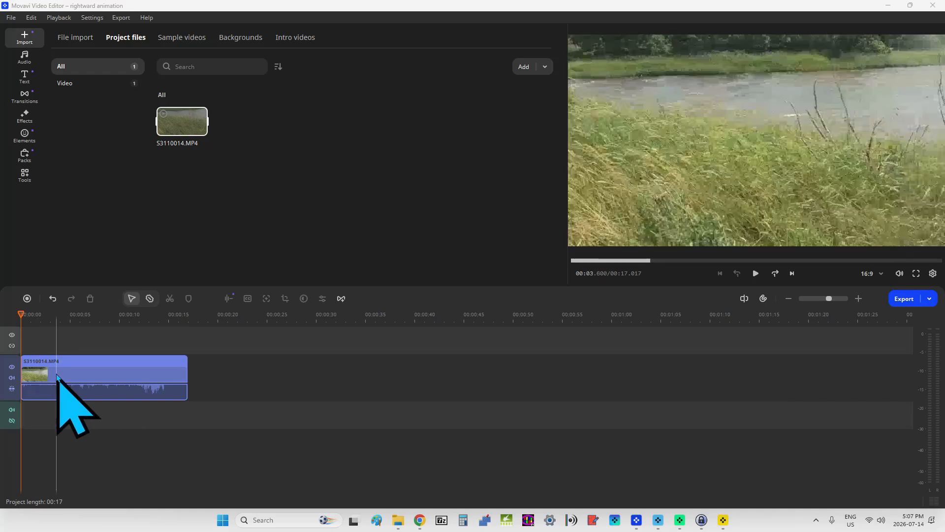
Step: Check the file information of the S3110014.MP4 timeline clip and choose the YouTube 16:9 project aspect ratio
left_click(35, 373)
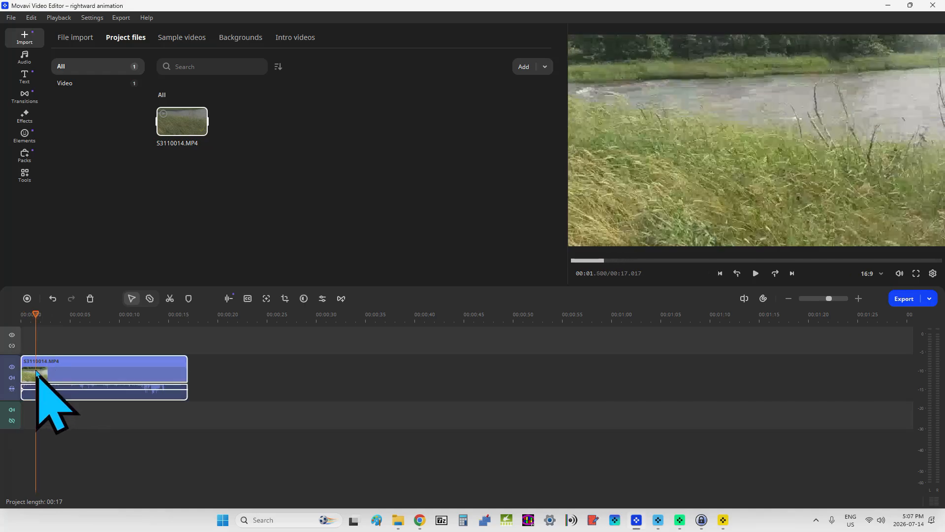
right_click(90, 375)
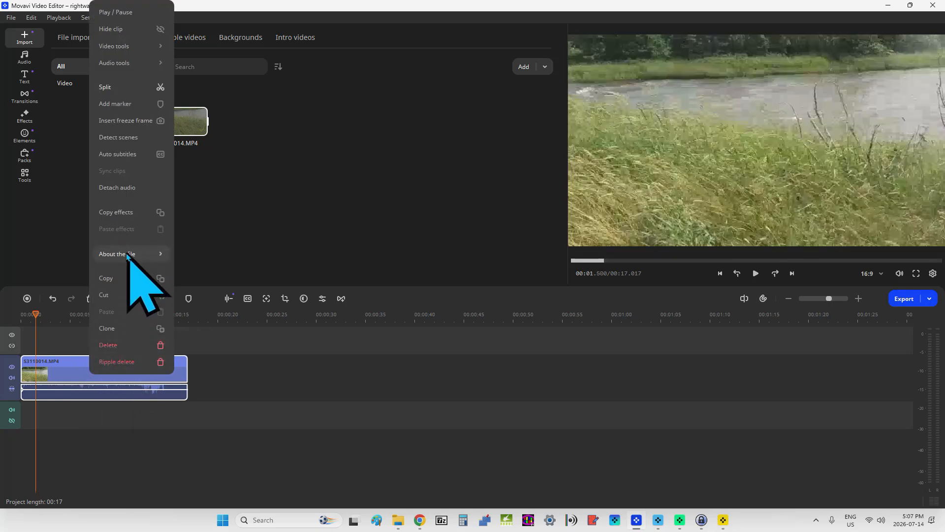
mouse_move(127, 255)
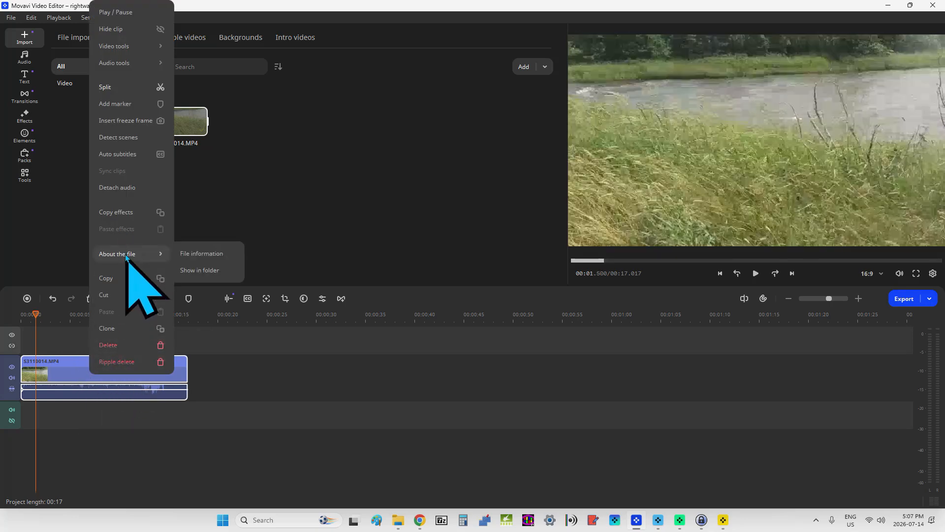
left_click(210, 257)
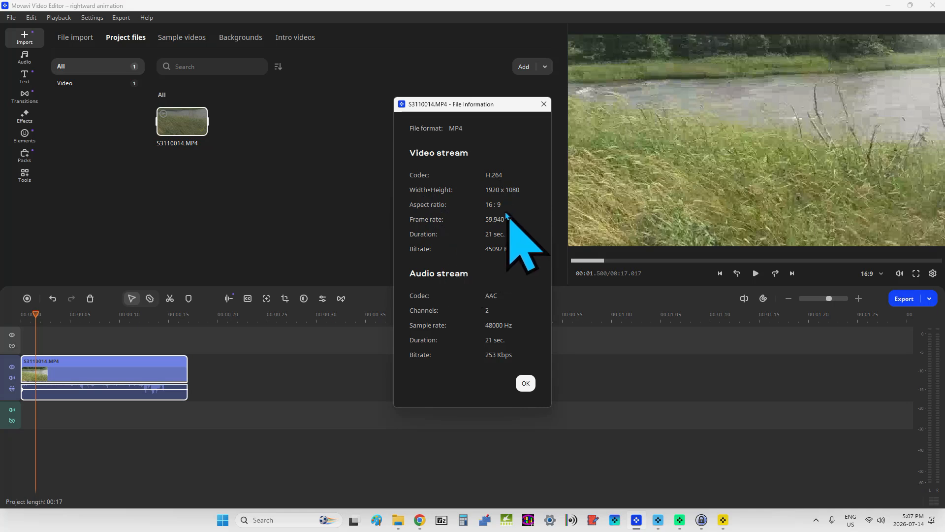
left_click(526, 383)
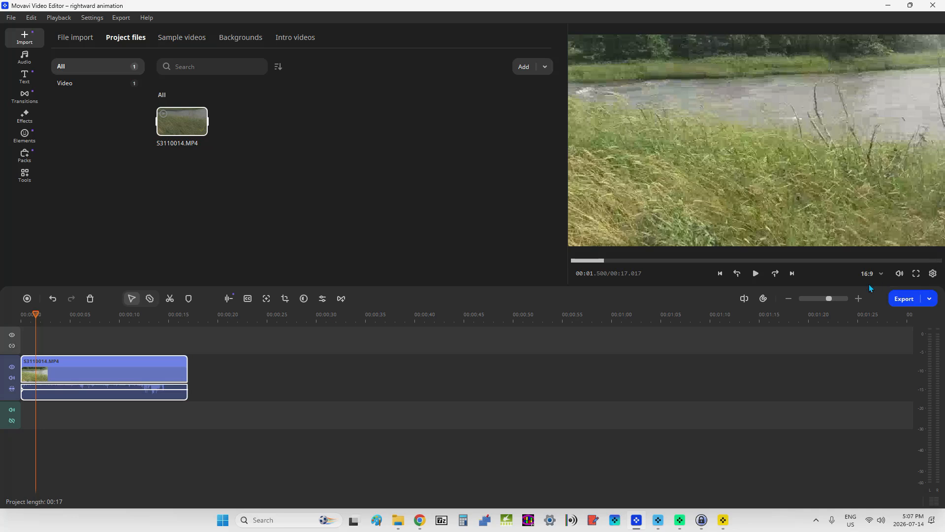
left_click(879, 274)
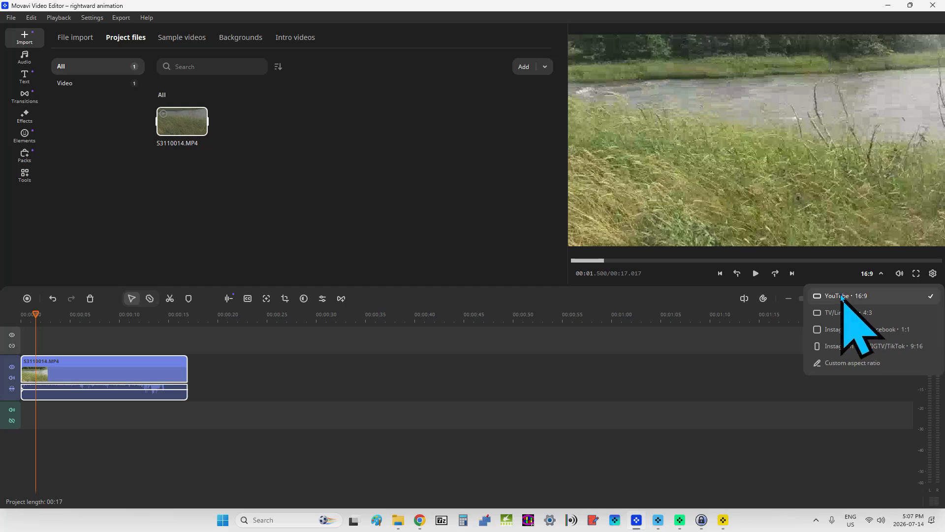
left_click(841, 295)
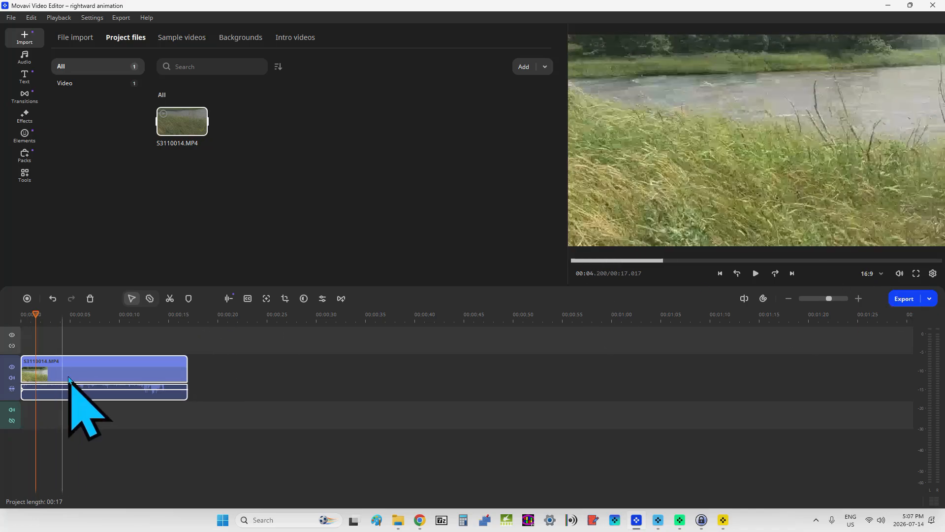
Step: Apply the basic Rightward animation to the timeline clip at 00:00.100
left_click(21, 372)
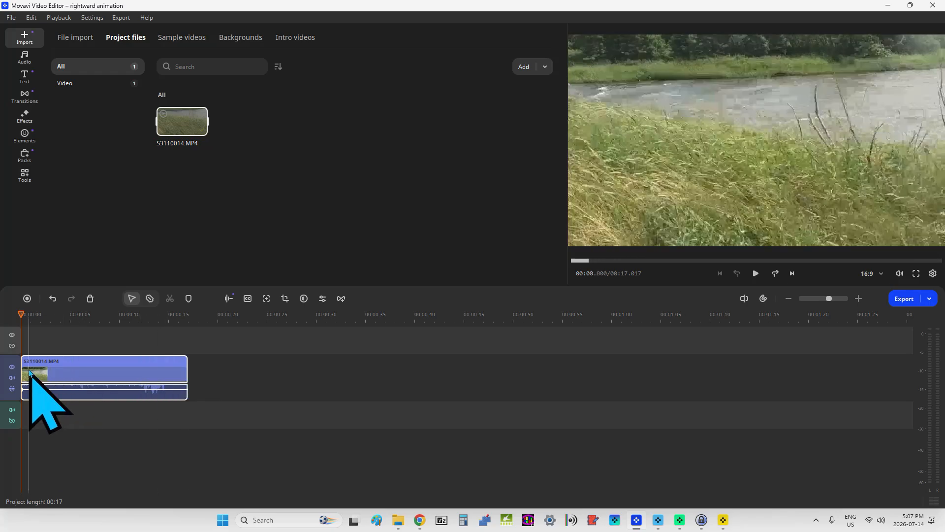
left_click(25, 176)
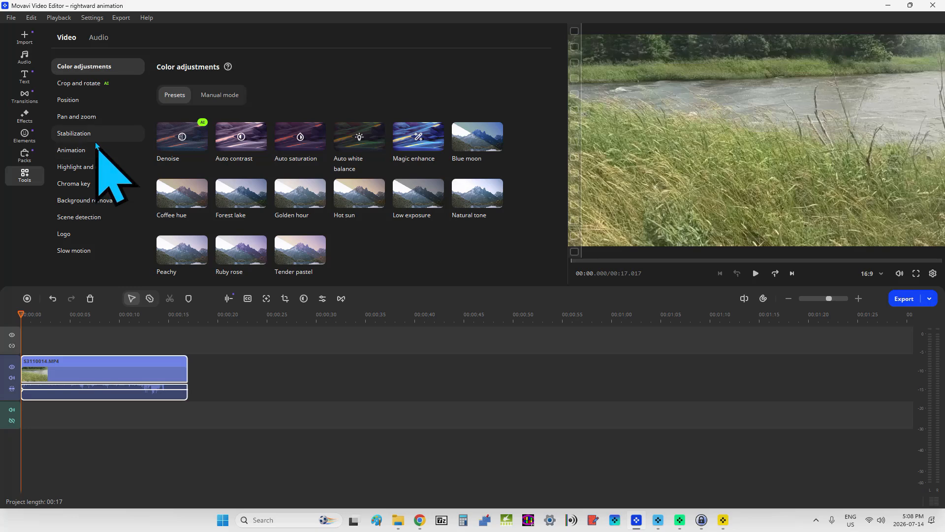
left_click(81, 150)
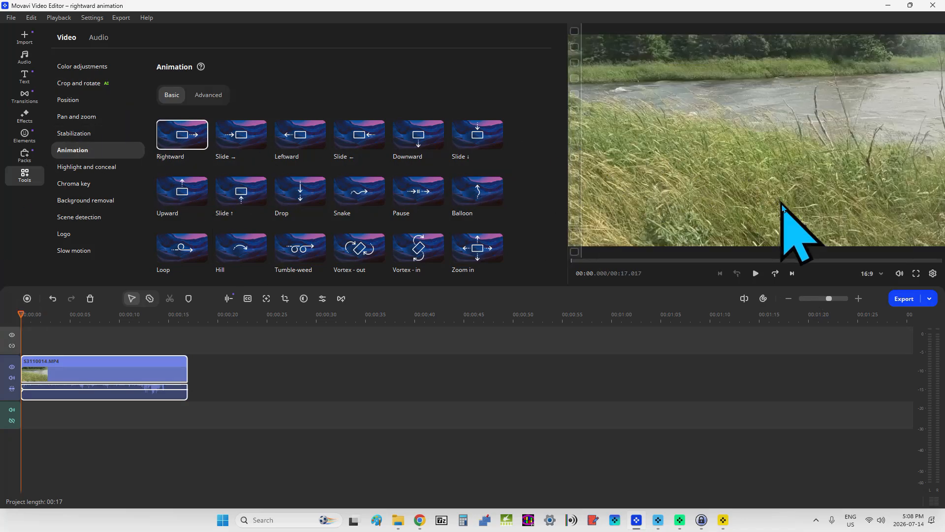
left_click(775, 275)
left_click(775, 274)
left_click(775, 275)
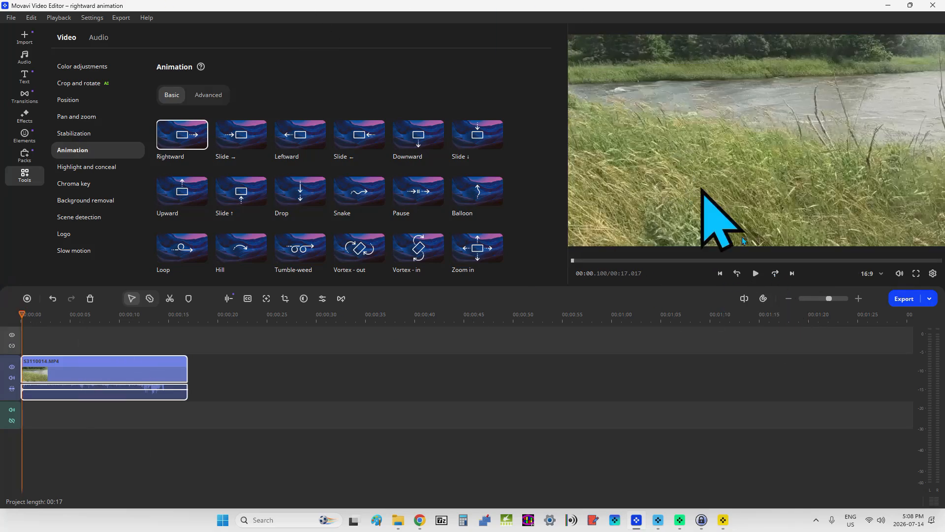
left_click(860, 301)
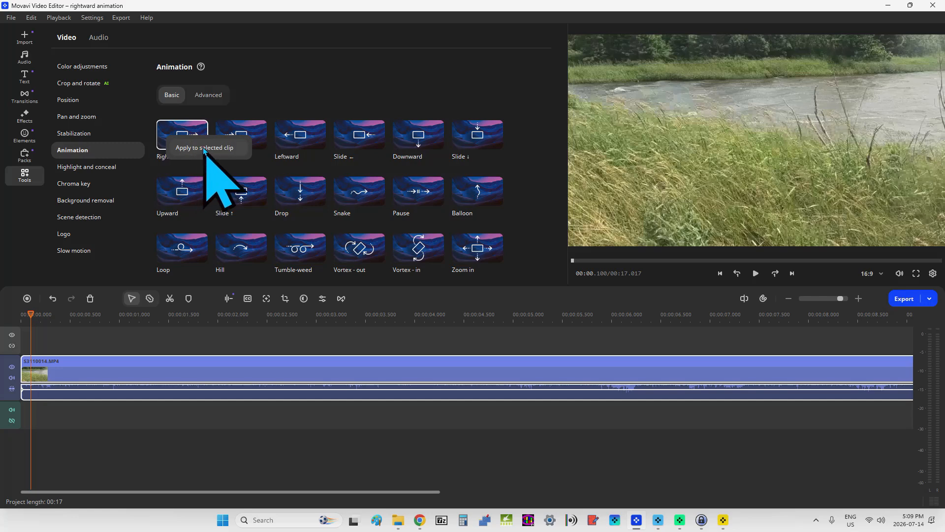
left_click(203, 148)
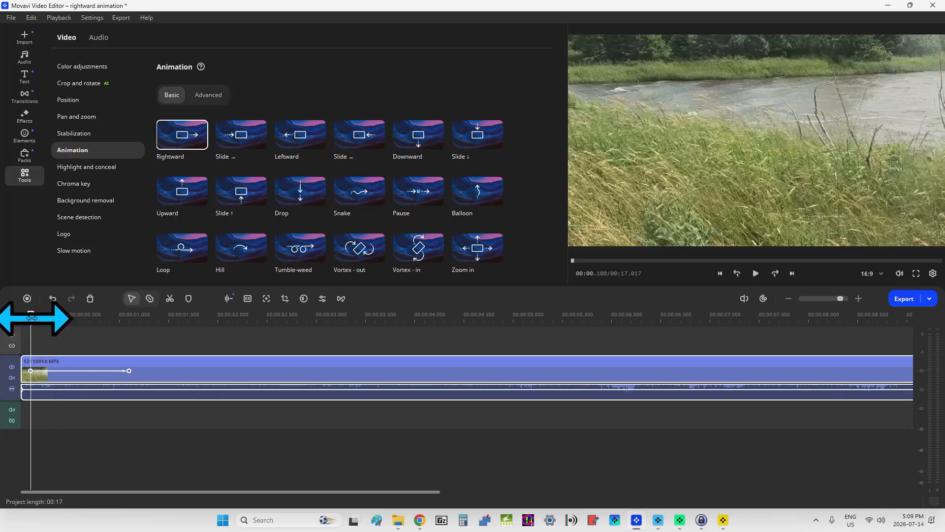
Step: Play the clip from its beginning to preview the Rightward animation, and return the playhead to the start
left_click_drag(30, 316, 21, 317)
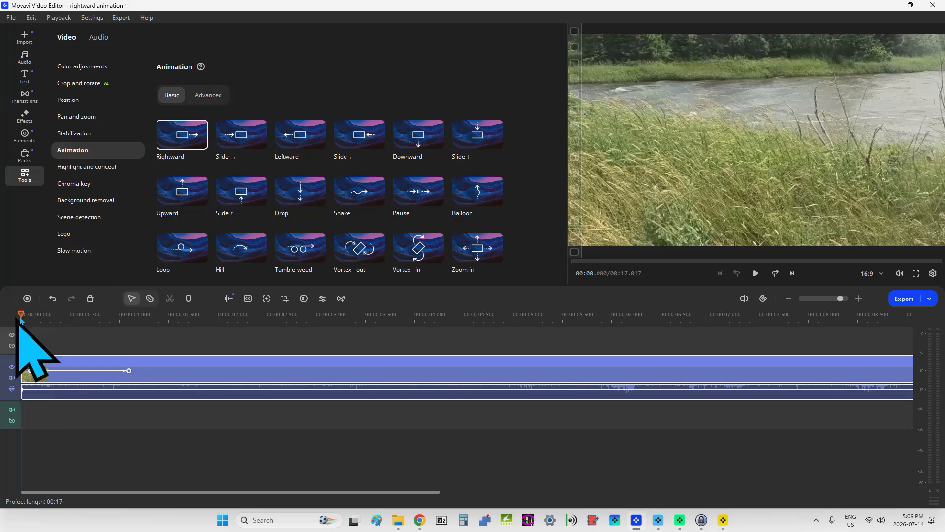
left_click(756, 273)
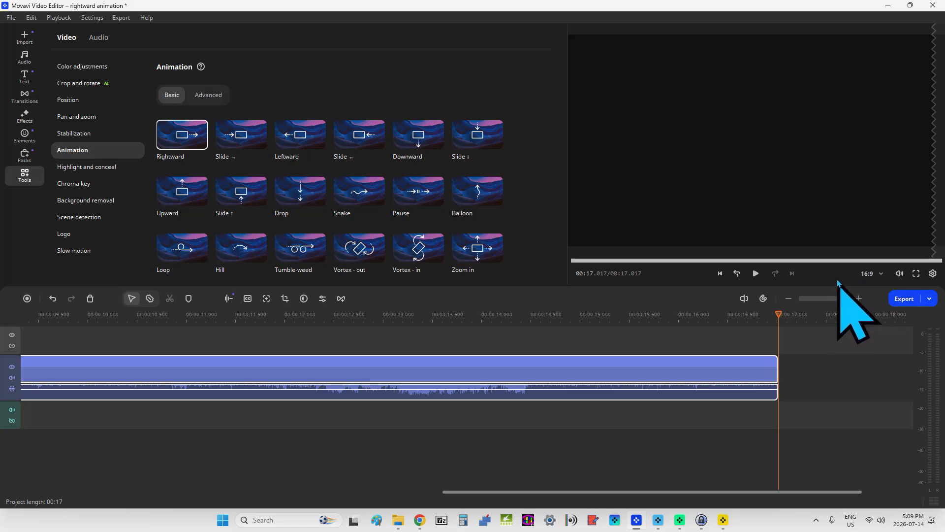
left_click(719, 274)
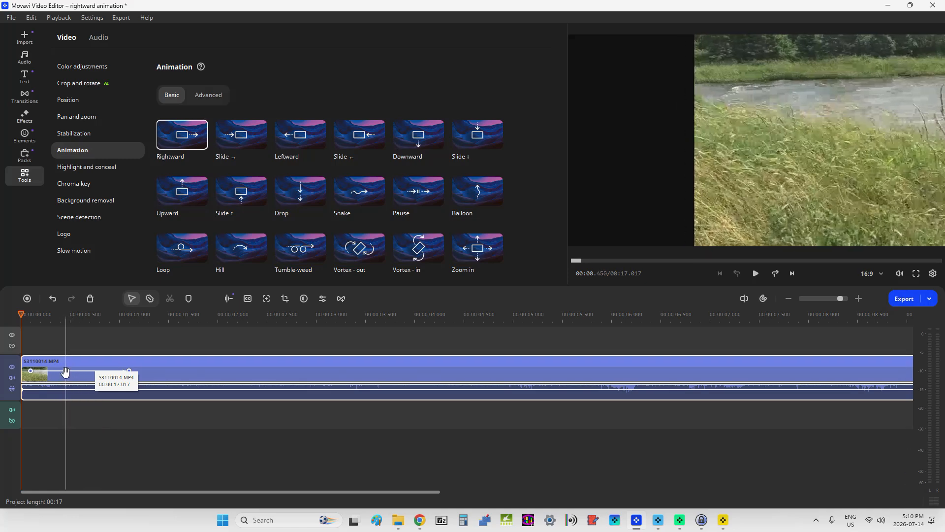
Step: Move the whole Rightward animation along the clip so that it starts at about 00:05.970
left_click(66, 371)
left_click_drag(67, 371, 457, 383)
left_click_drag(601, 375, 643, 375)
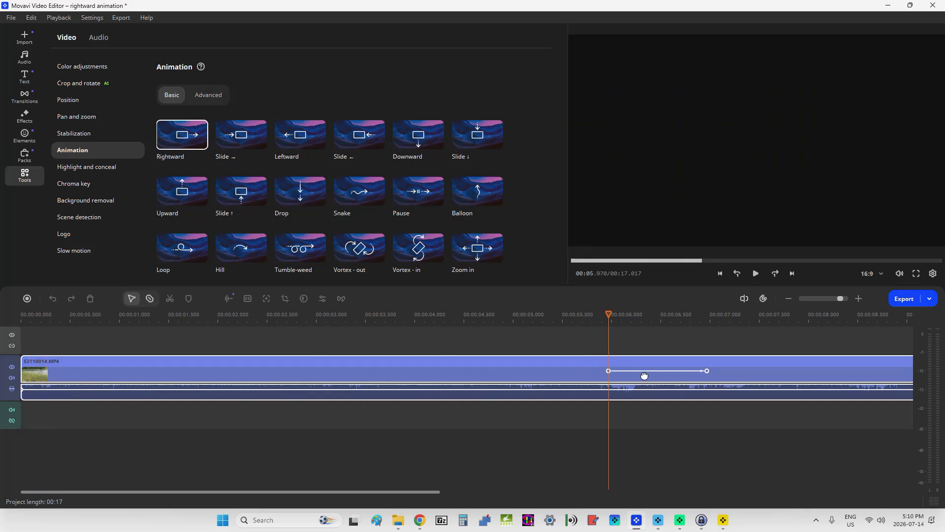
Step: Play the clip from the beginning to preview the animation at its new position
left_click(788, 299)
left_click(788, 299)
left_click(788, 298)
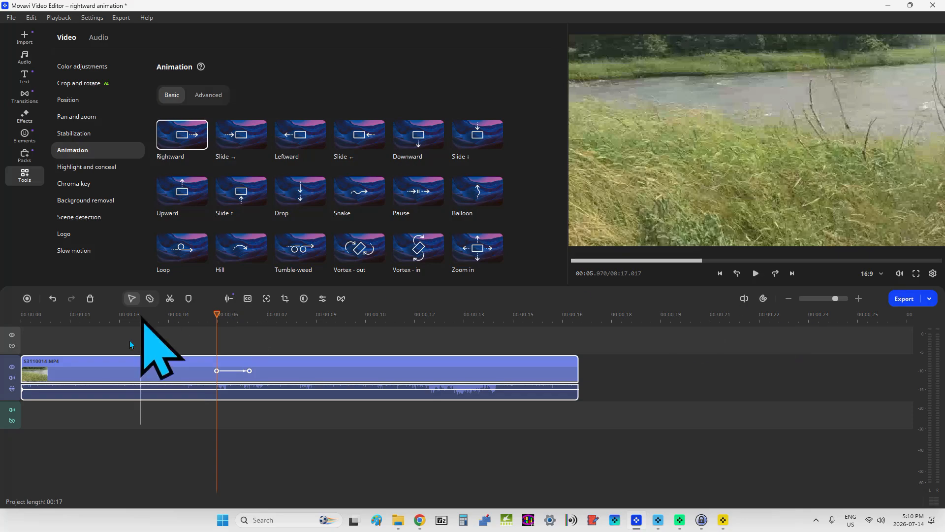
left_click_drag(219, 313, 5, 337)
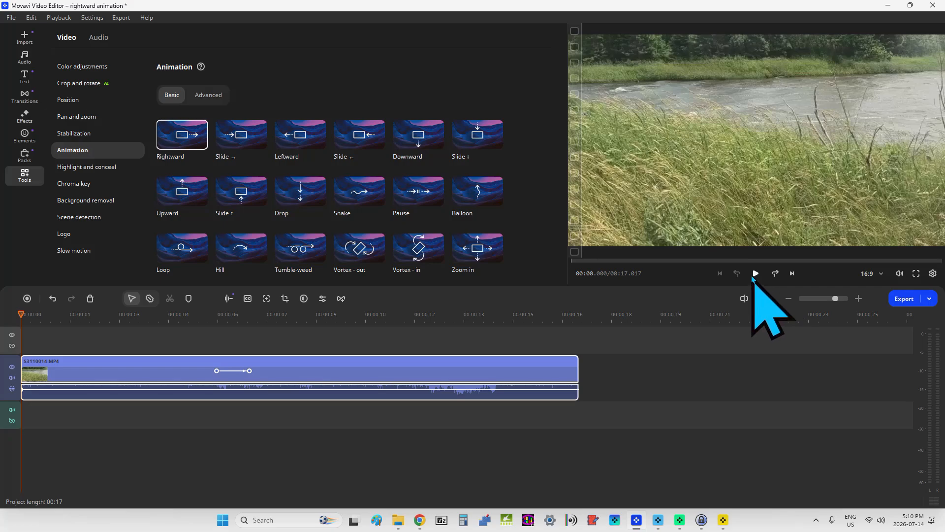
left_click(755, 274)
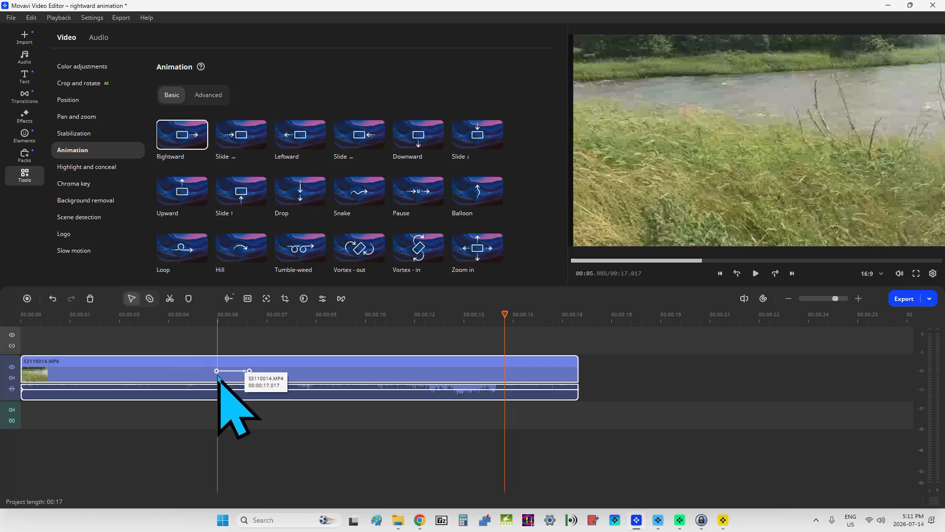
Step: Examine the editing options available for the animation's starting keyframe and close them without choosing any
right_click(217, 374)
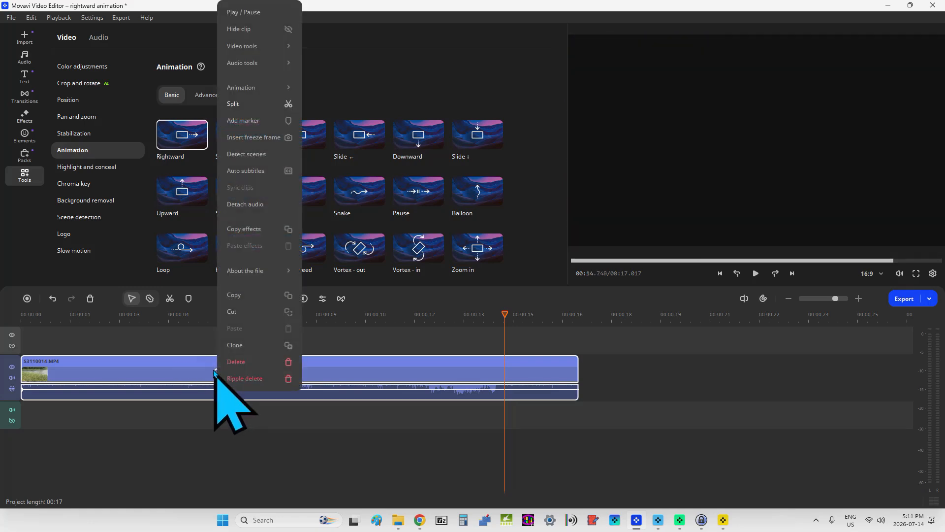
key("Escape")
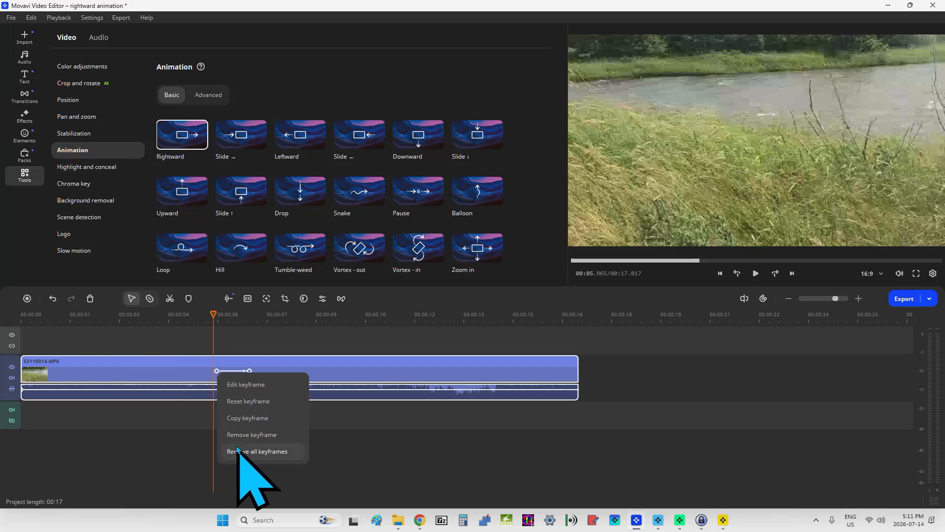
left_click(196, 374)
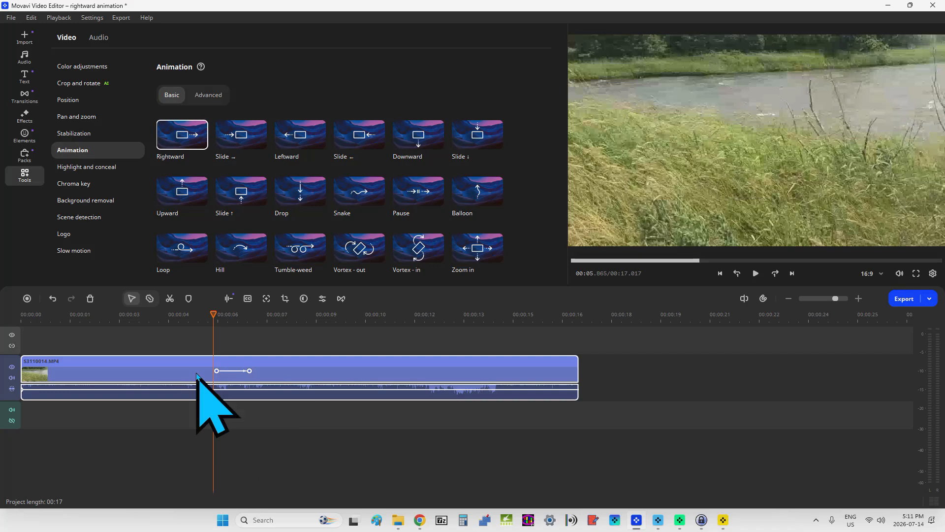
left_click(196, 374)
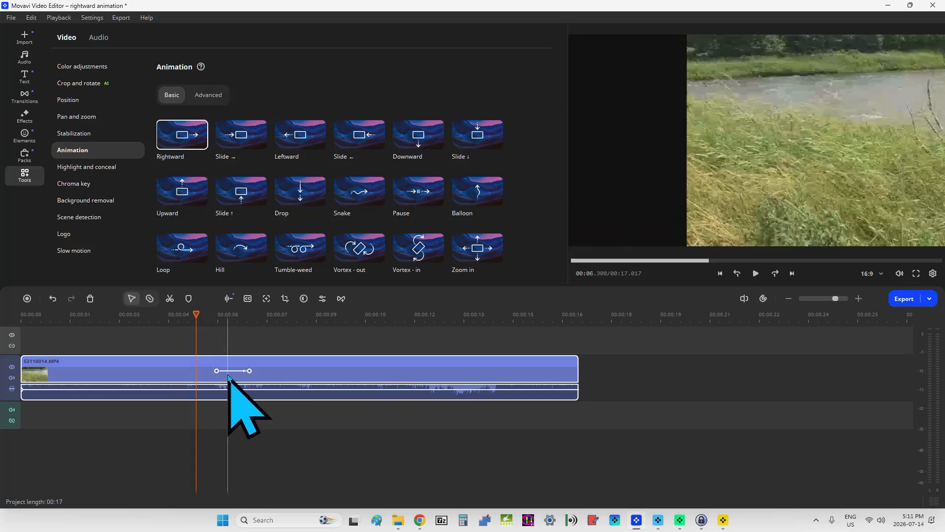
Step: Move the whole animation close to the clip's end, starting at about 15.8 seconds, and preview it from 00:12.000
left_click_drag(230, 373, 426, 374)
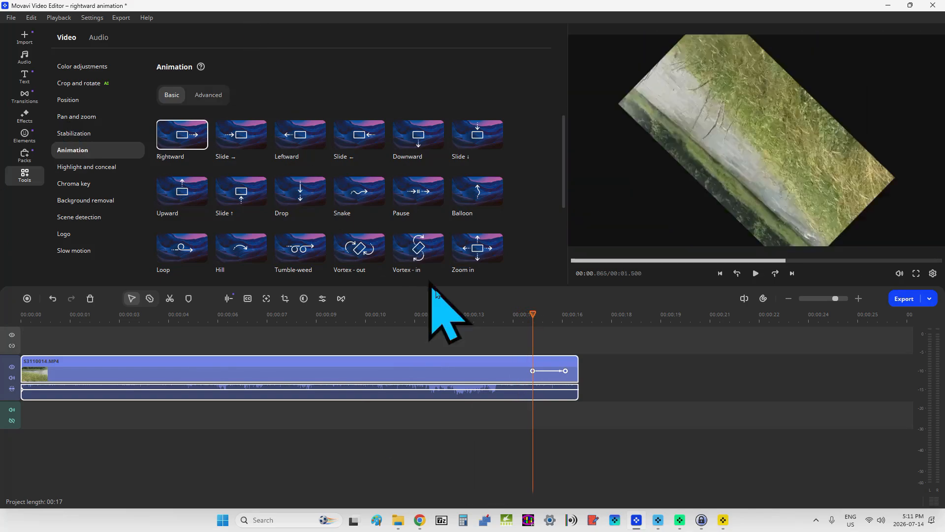
left_click_drag(551, 372, 557, 372)
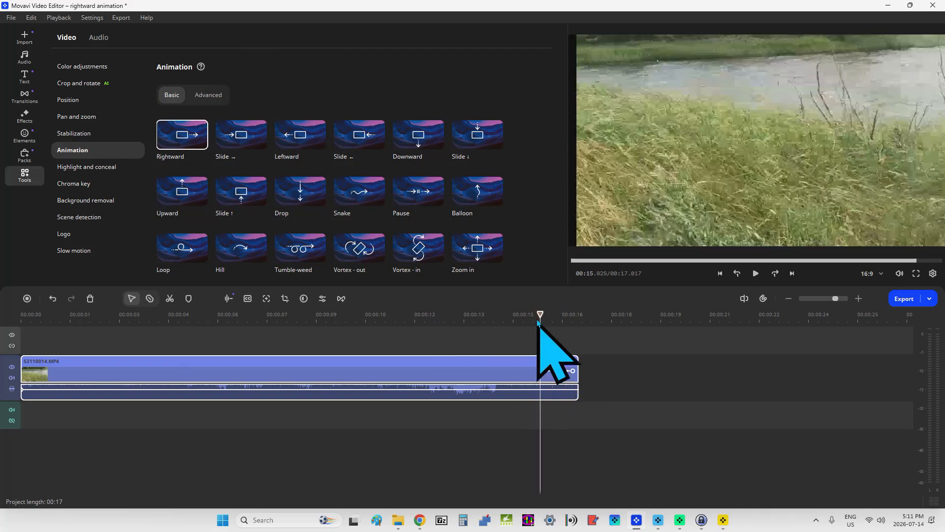
left_click_drag(539, 318, 415, 321)
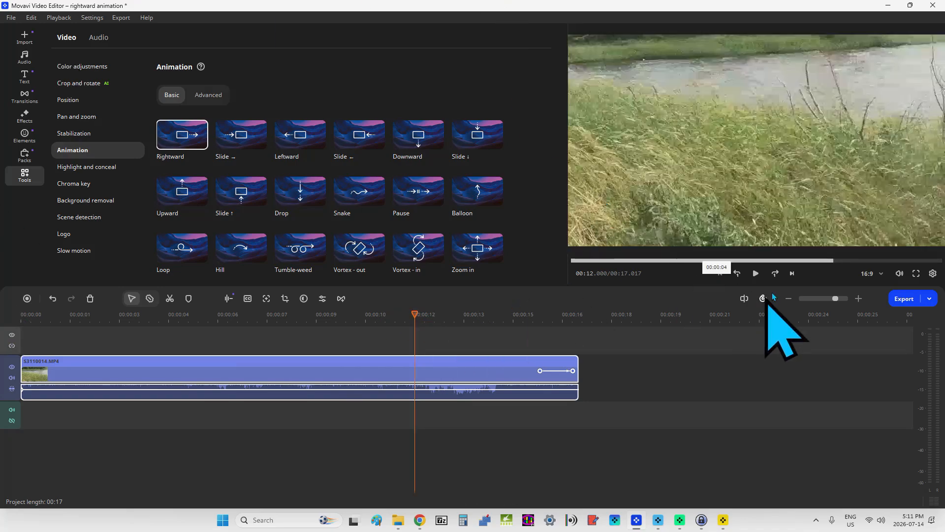
left_click(756, 273)
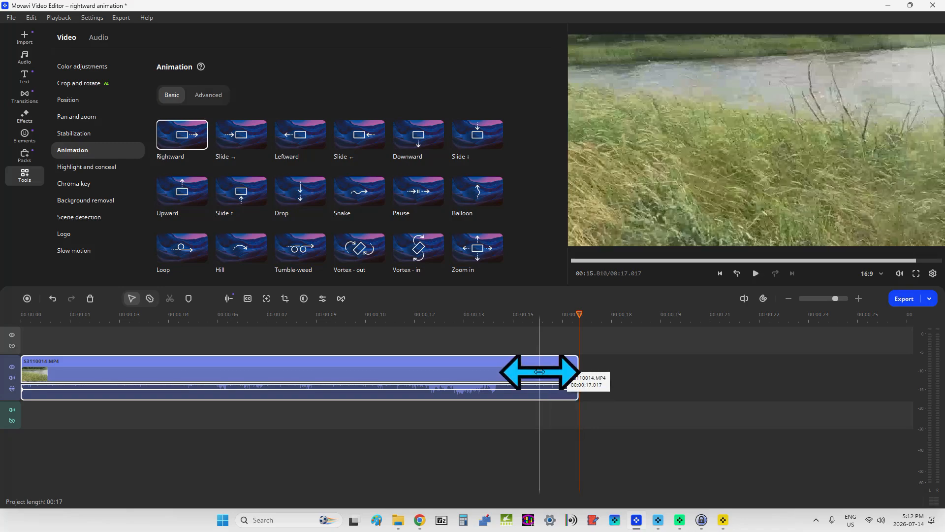
Step: Lengthen the animation by moving its starting keyframe to about 00:00.270, and play the clip from the beginning
left_click_drag(540, 369, 30, 352)
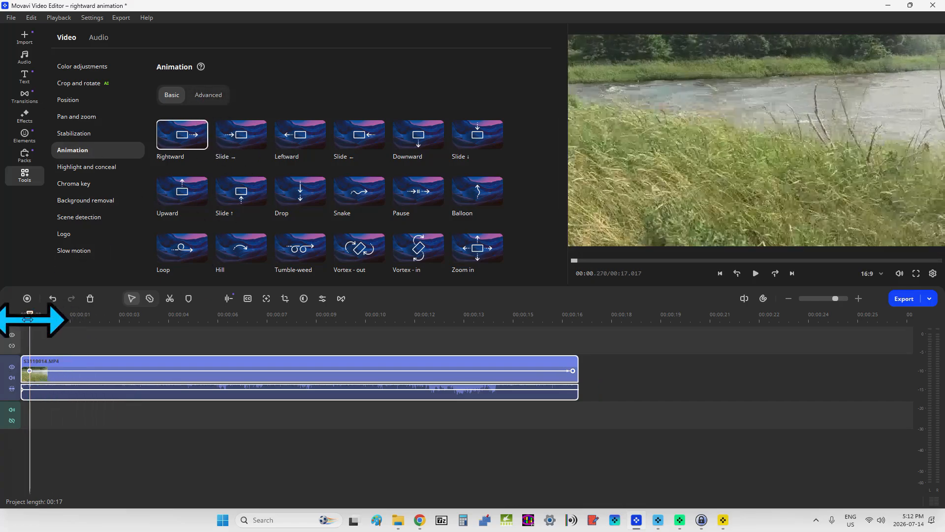
left_click_drag(27, 318, 21, 319)
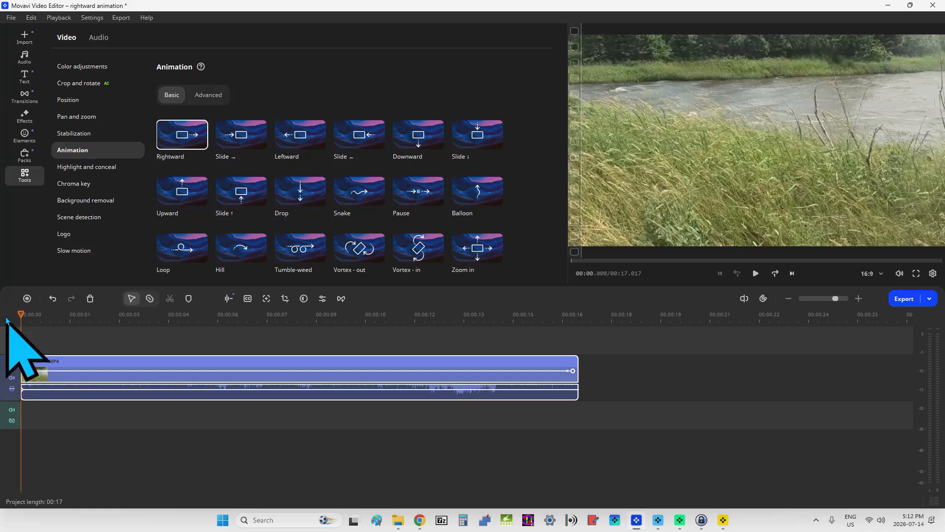
left_click(755, 273)
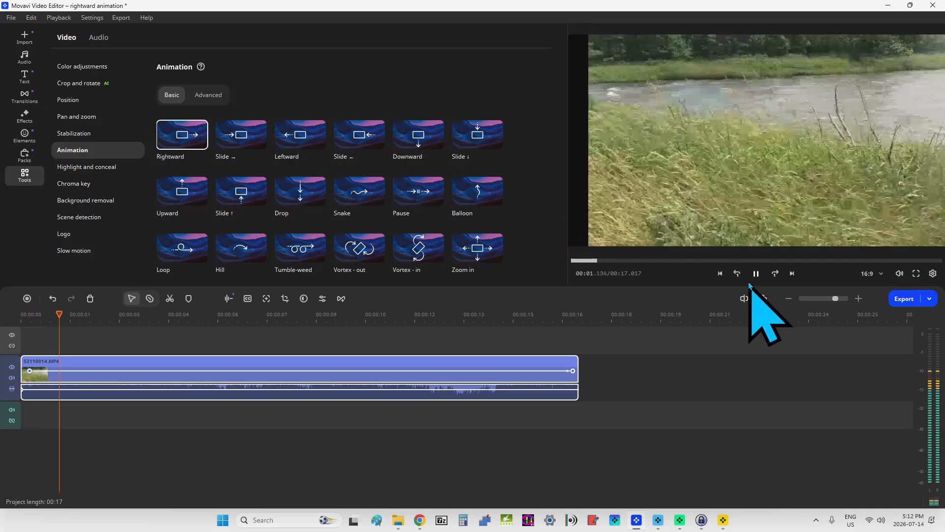